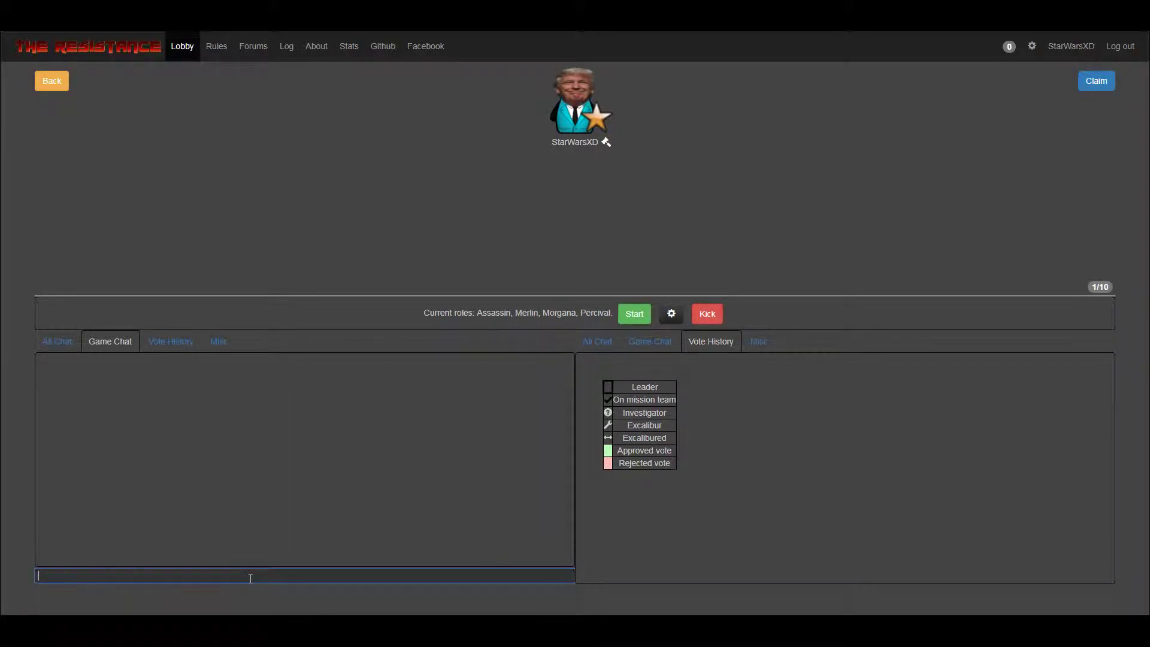
Remove Morgana and Percival from the game's roles, then start the game and confirm ready.
left_click(671, 313)
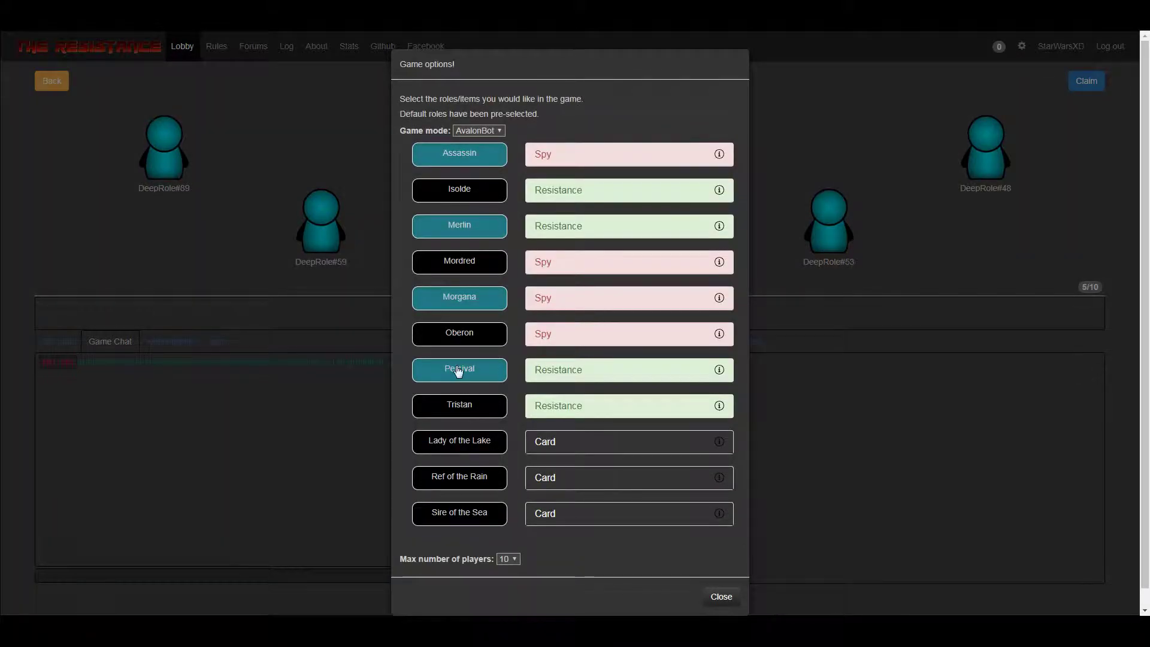
left_click(460, 297)
left_click(460, 370)
left_click(722, 597)
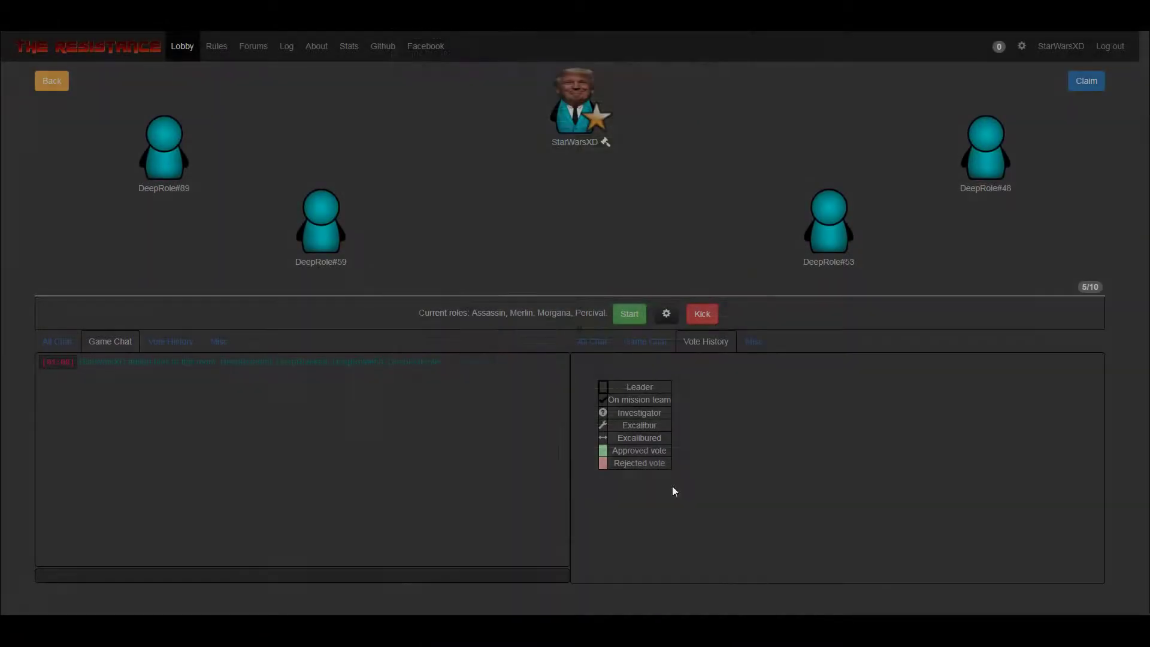
left_click(629, 313)
left_click(609, 392)
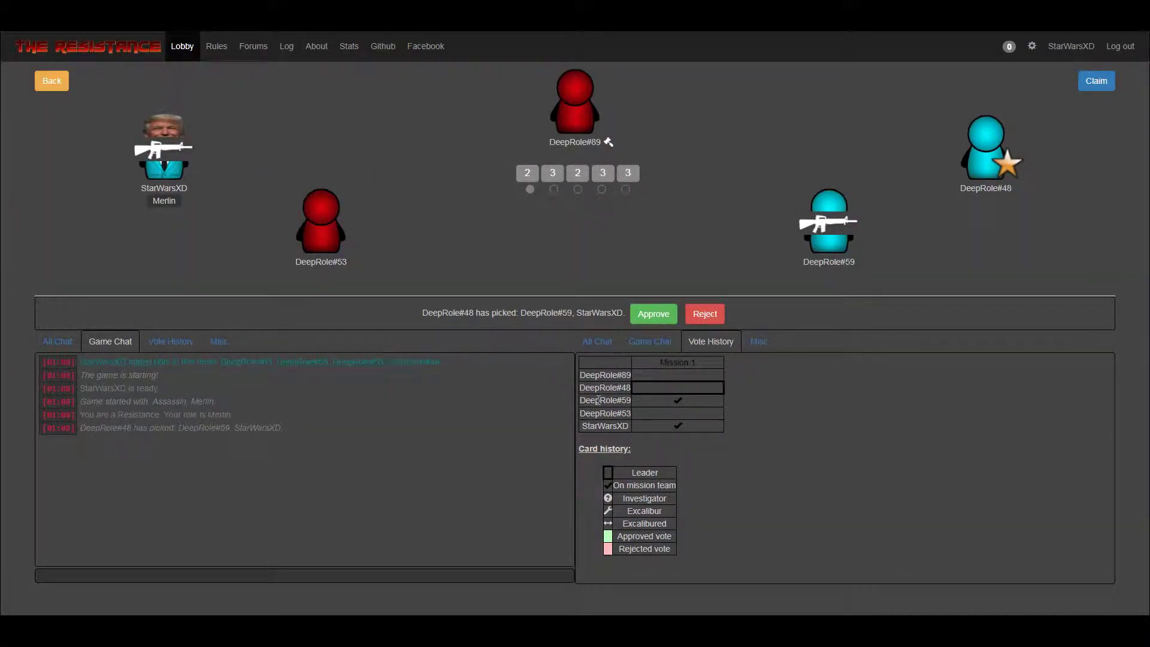
Approve DeepRole#48's and DeepRole#59's mission 1 teams, then play a success card.
left_click(653, 314)
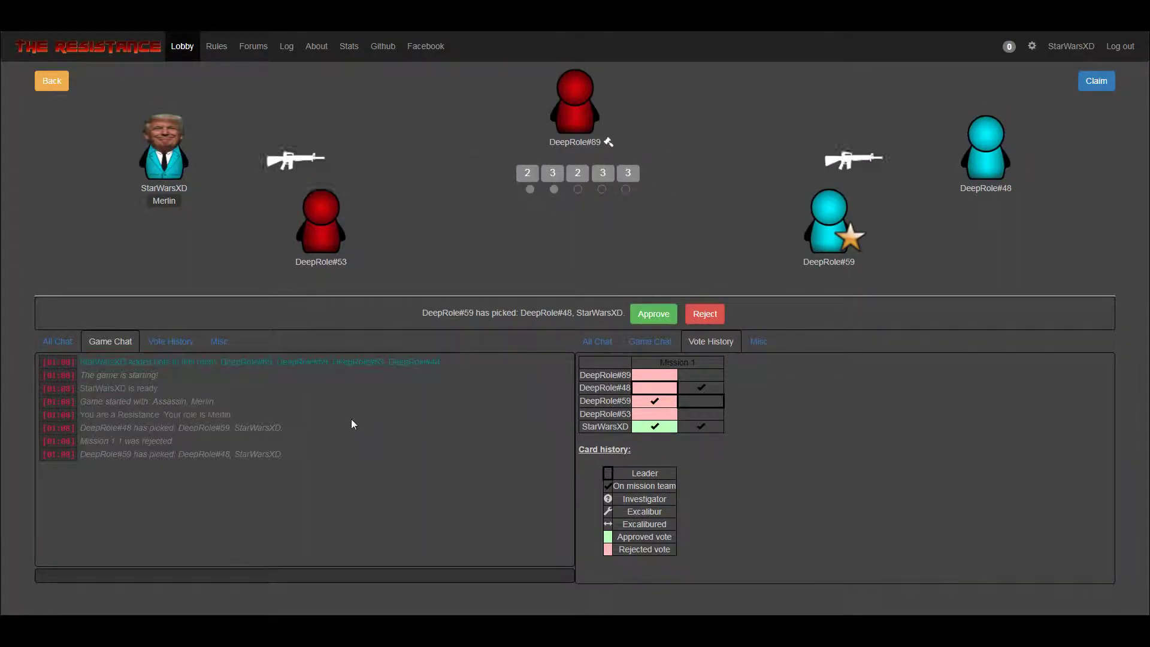
left_click(650, 314)
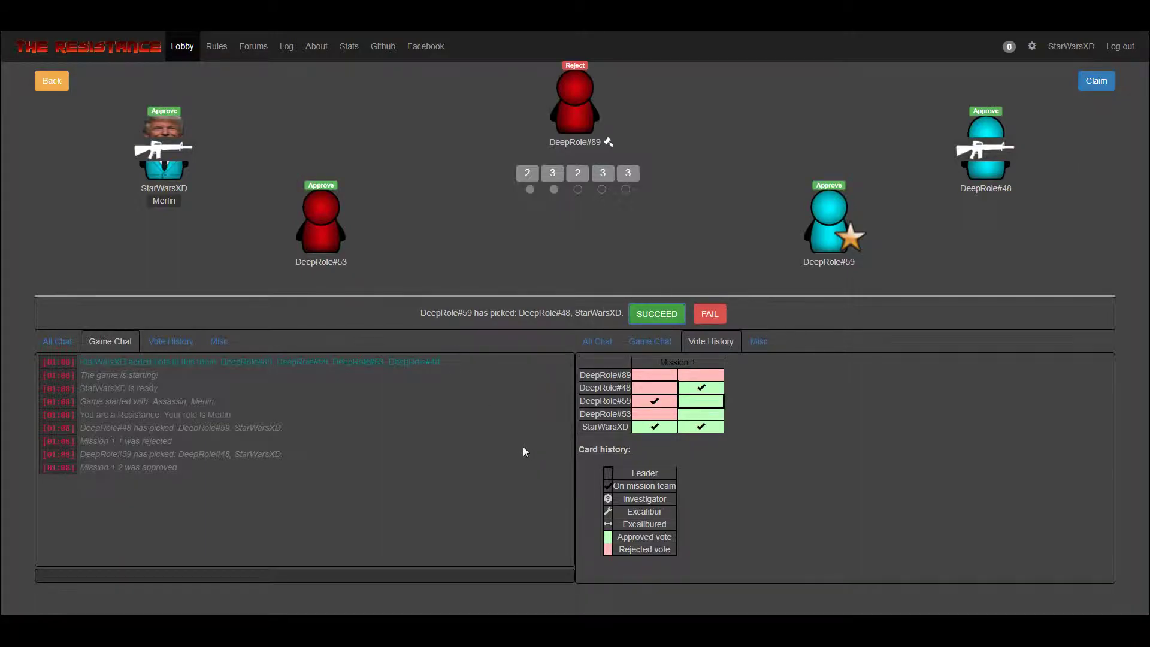
left_click(650, 314)
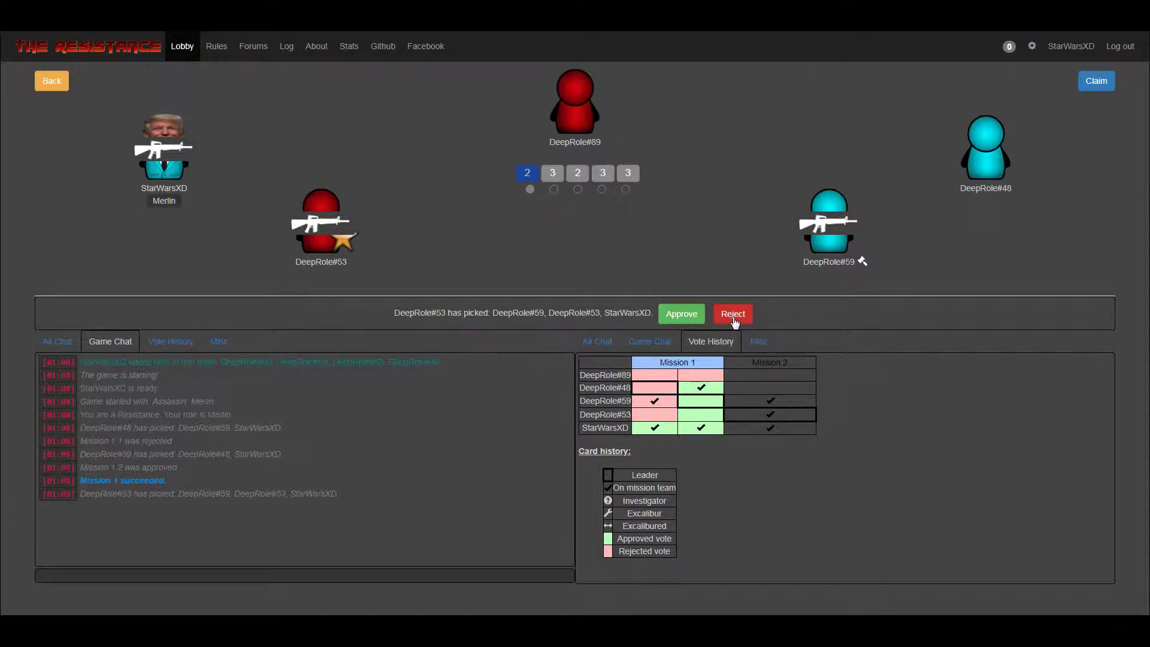
Approve DeepRole#53's team, propose StarWarsXD, DeepRole#48 and DeepRole#59, then play success.
left_click(682, 314)
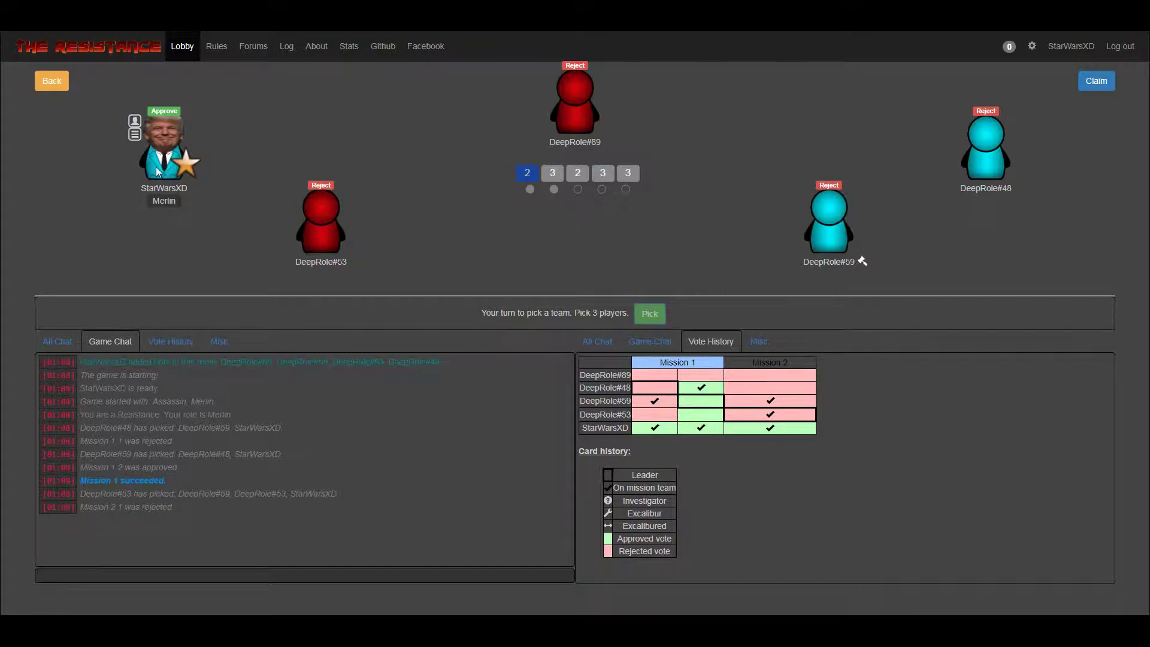
left_click(164, 148)
left_click(987, 148)
left_click(321, 221)
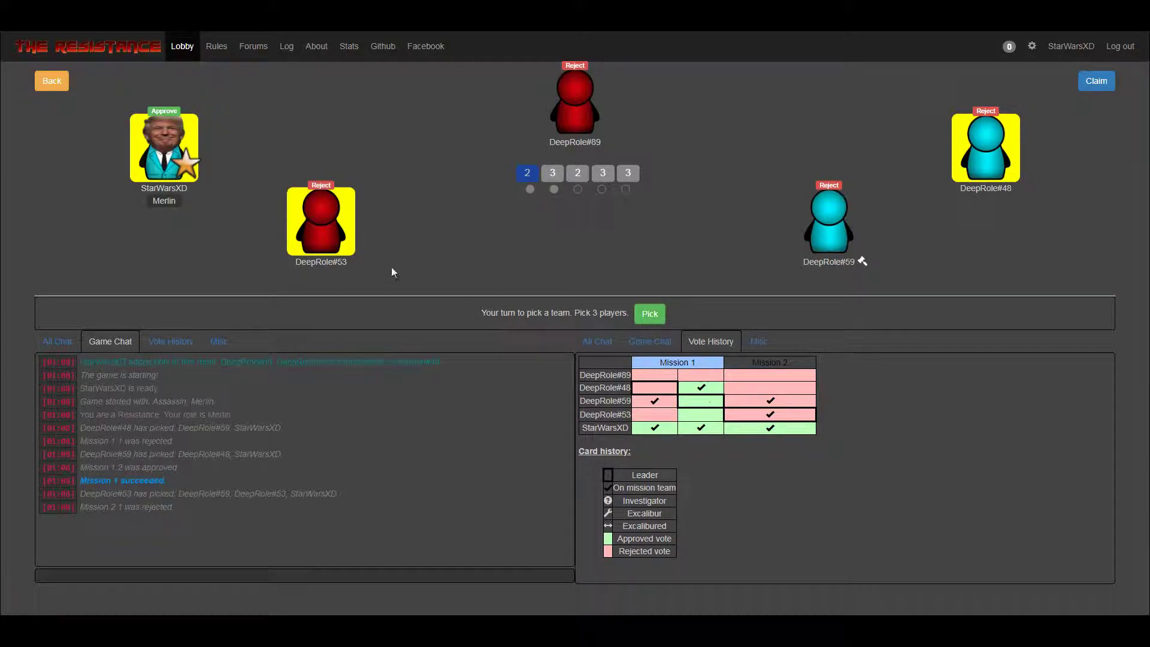
left_click(321, 220)
left_click(801, 242)
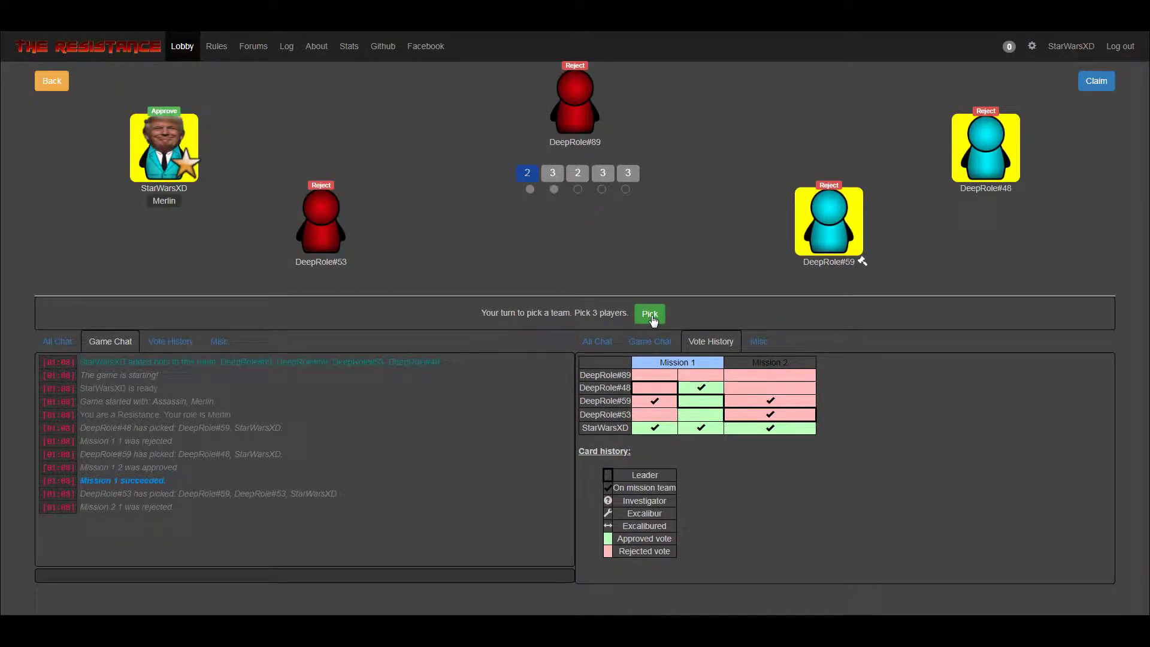
left_click(651, 312)
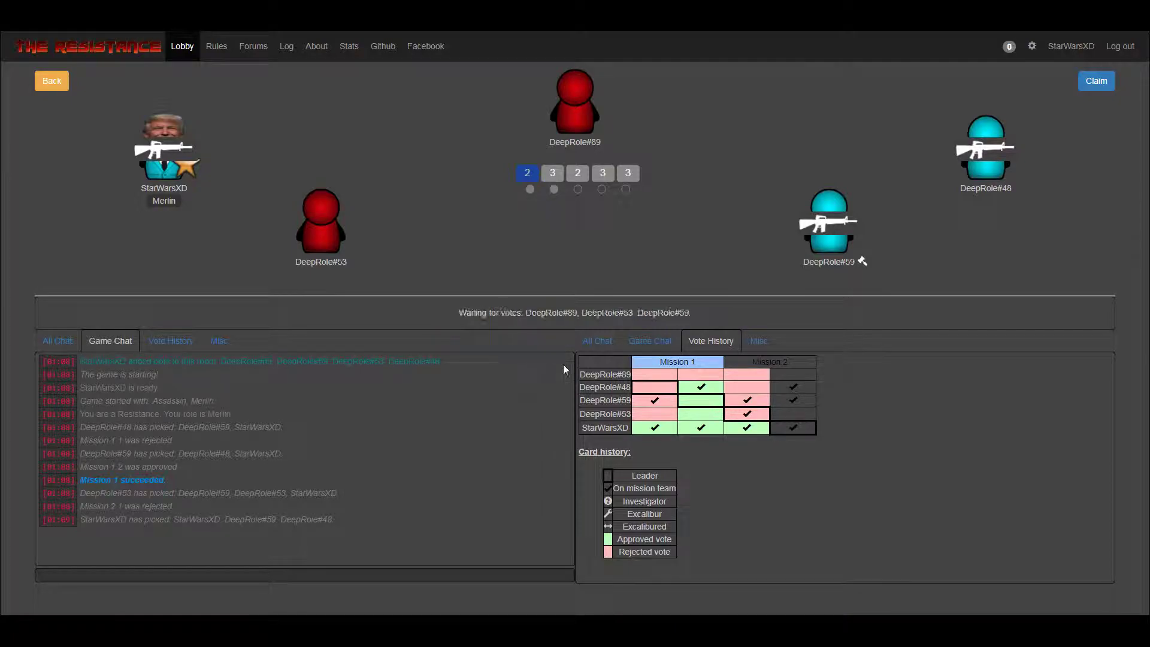
left_click(683, 313)
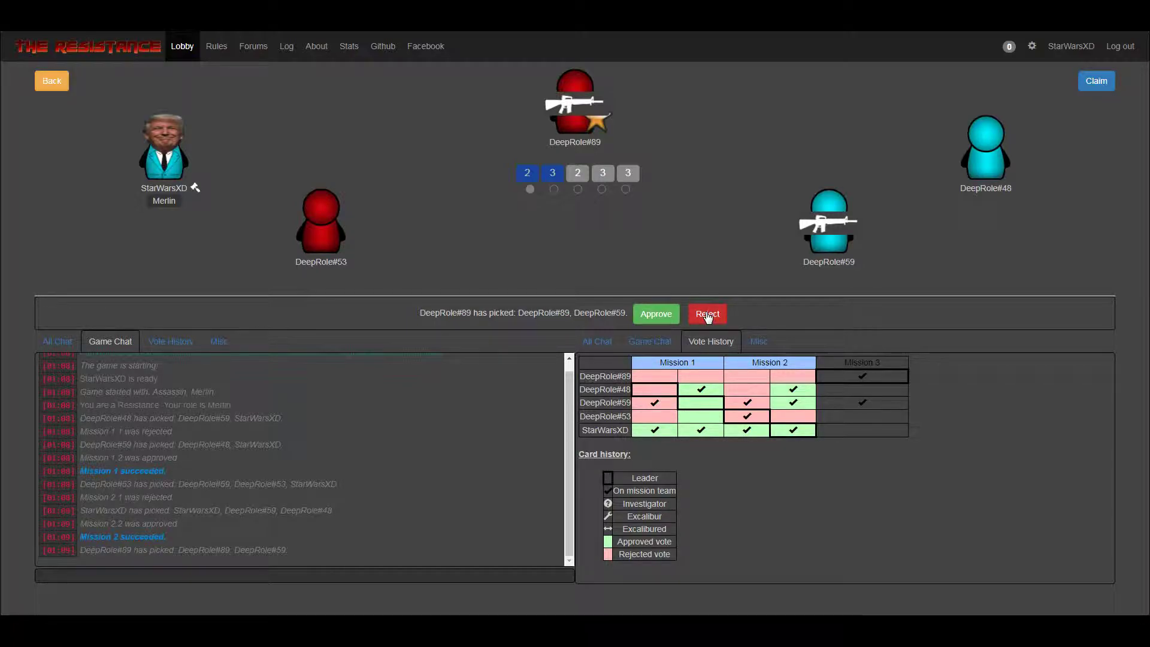
Reject DeepRole#89's mission 3 team and approve DeepRole#48's mission 4 team.
left_click(708, 315)
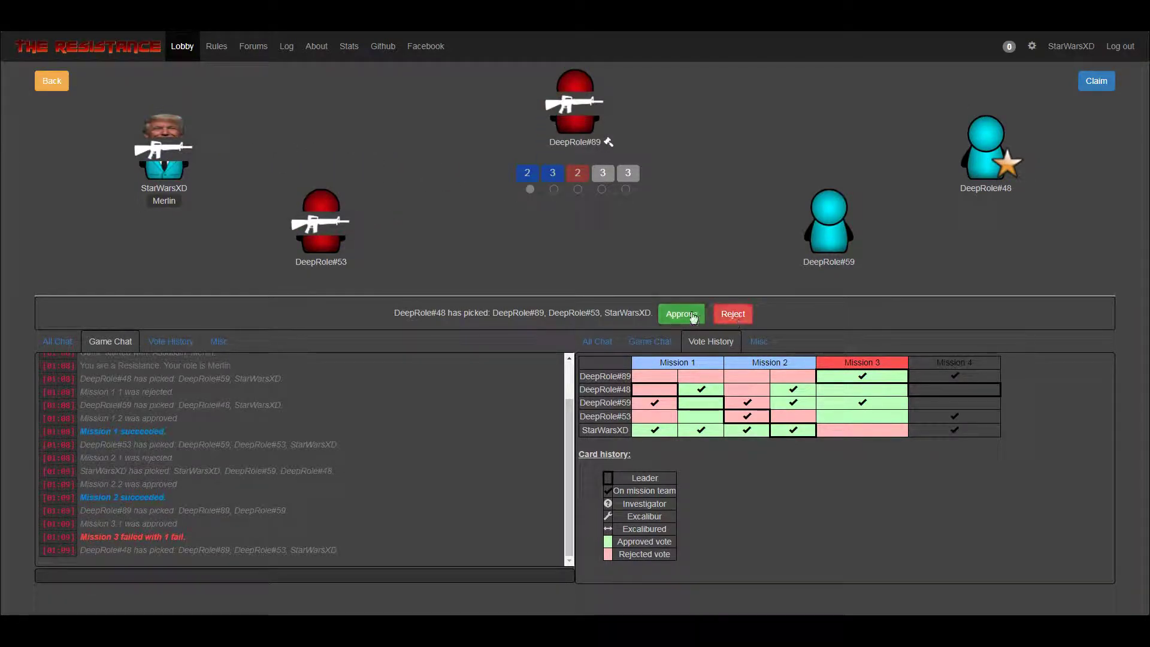
left_click(683, 314)
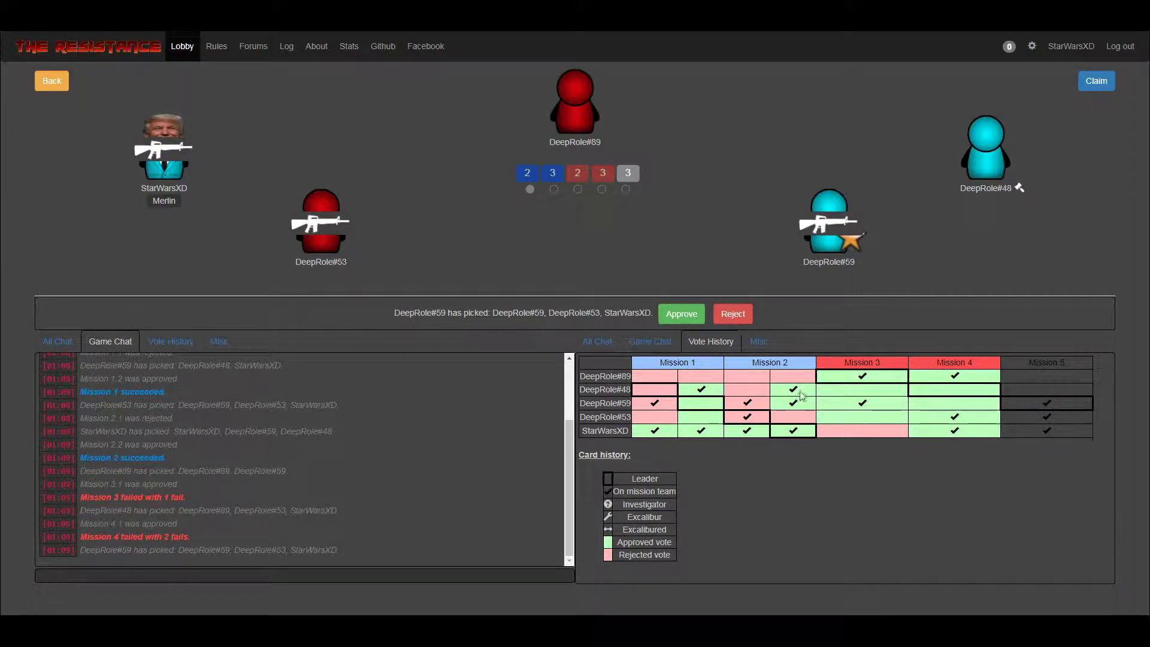
Reject DeepRole#59's team, approve DeepRole#53's, then select StarWarsXD, DeepRole#59 and DeepRole#48.
left_click(731, 316)
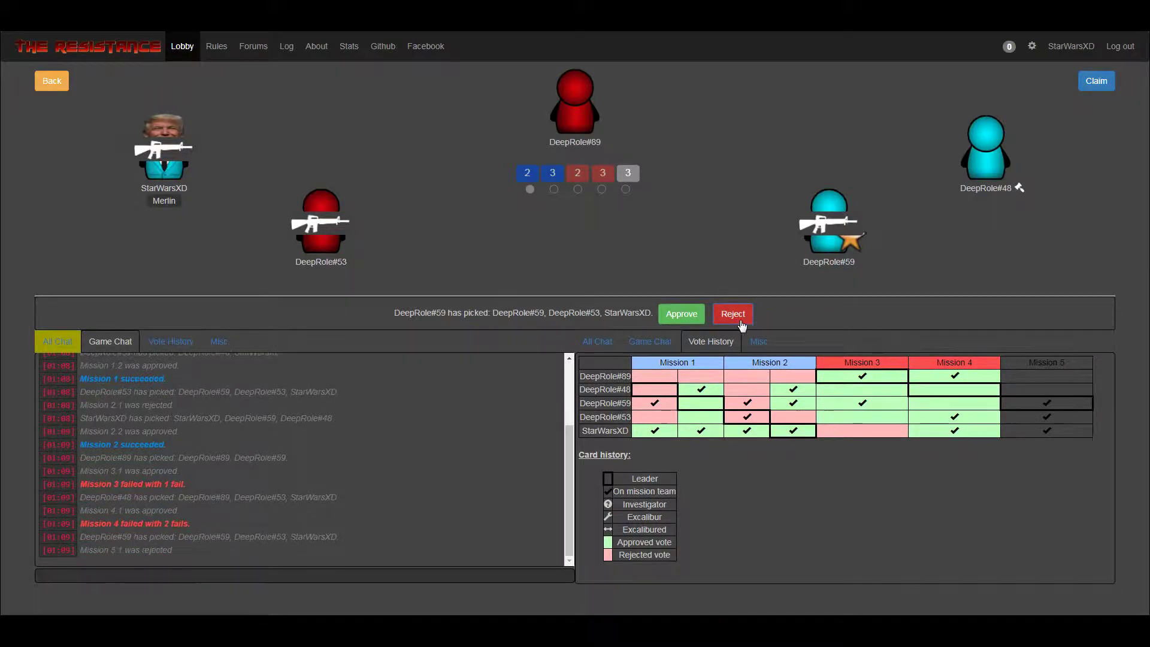
left_click(686, 313)
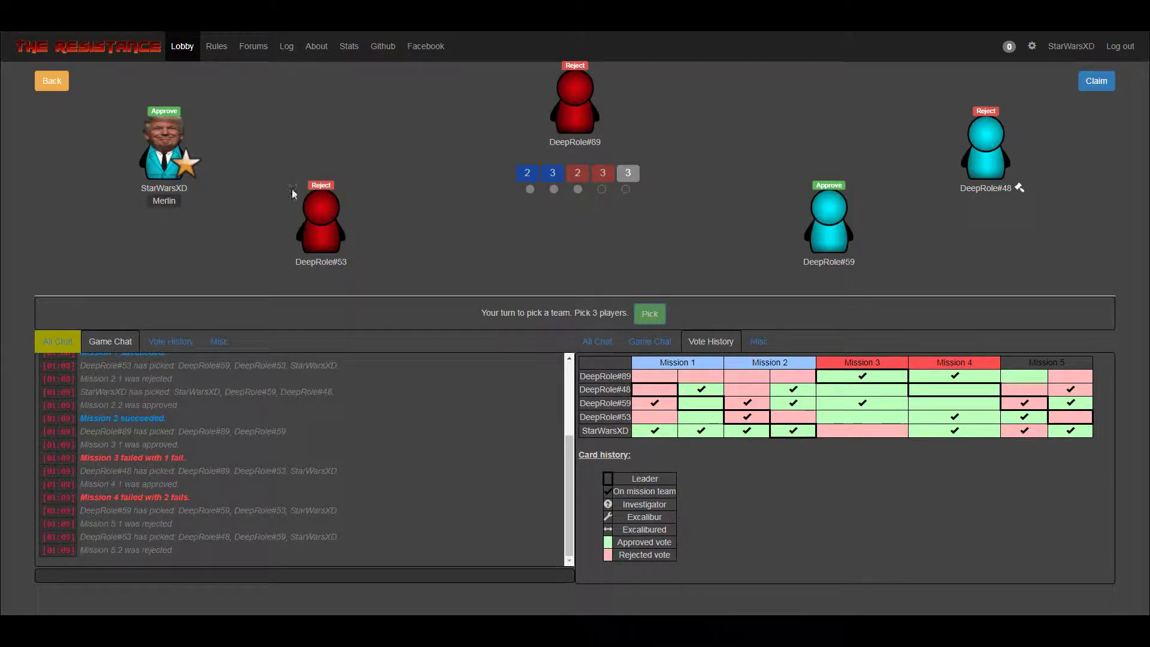
left_click(164, 149)
left_click(829, 220)
left_click(986, 149)
Submit that team, approve it, and play a success card on mission 5.
left_click(650, 313)
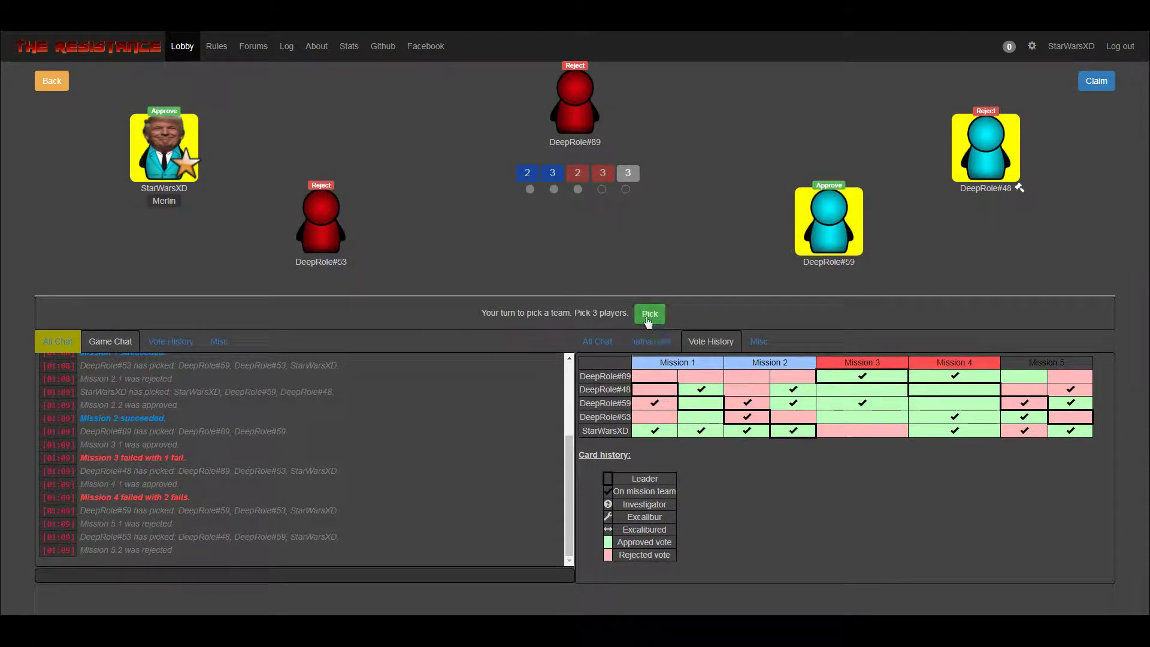
left_click(669, 314)
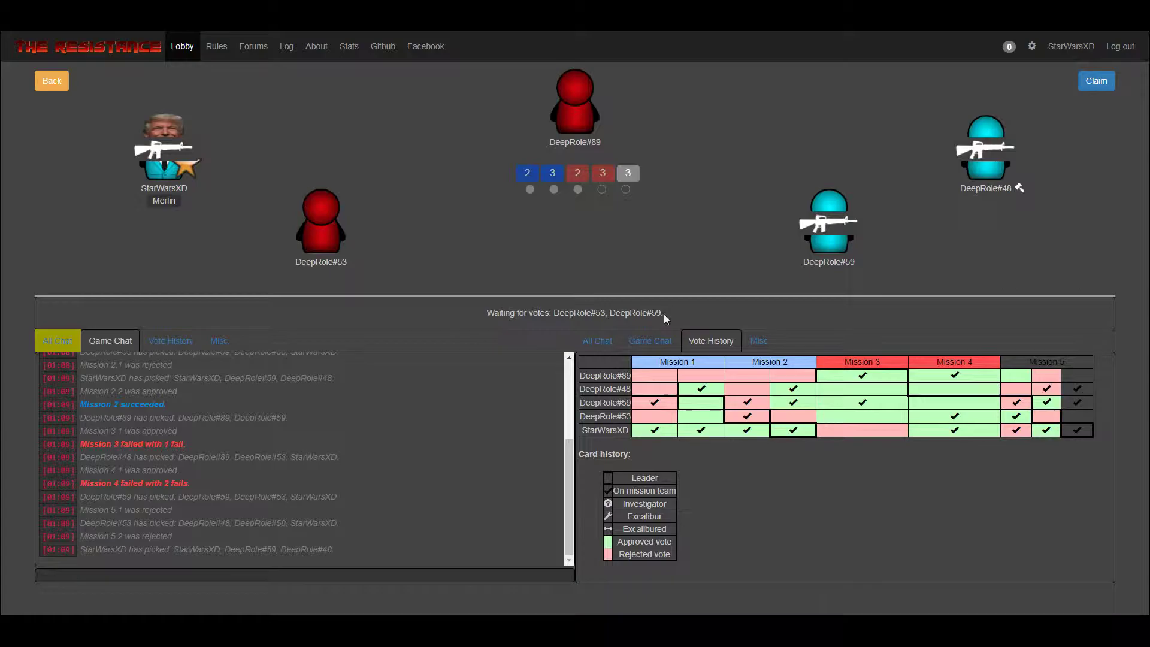
left_click(682, 313)
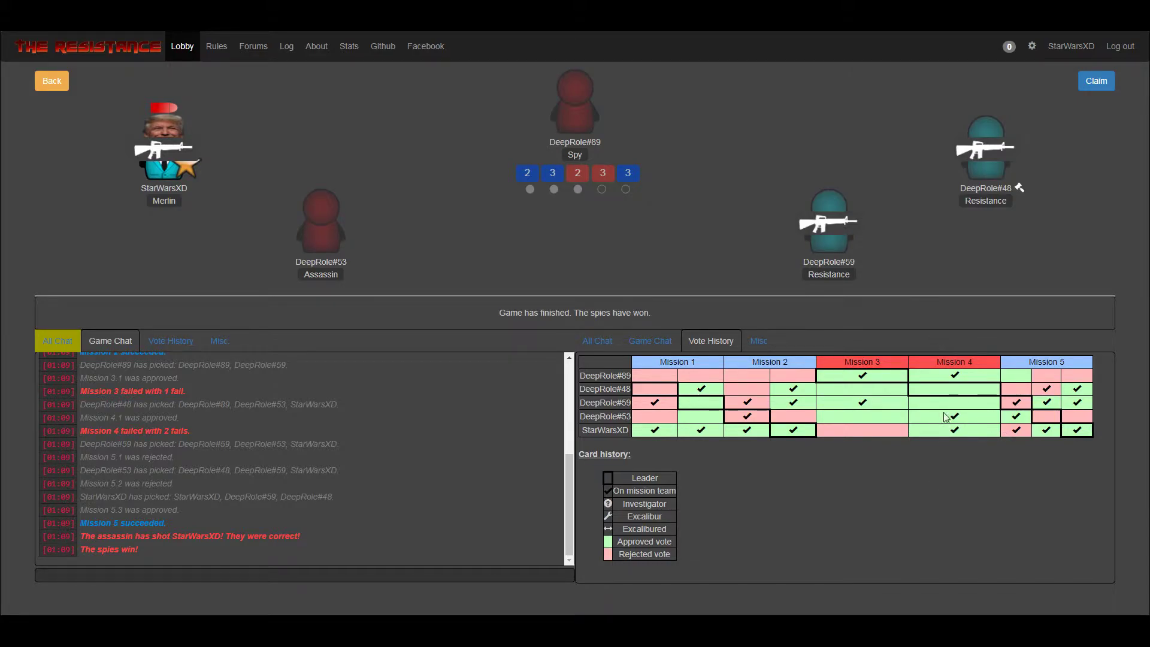
left_click_drag(49, 432, 207, 437)
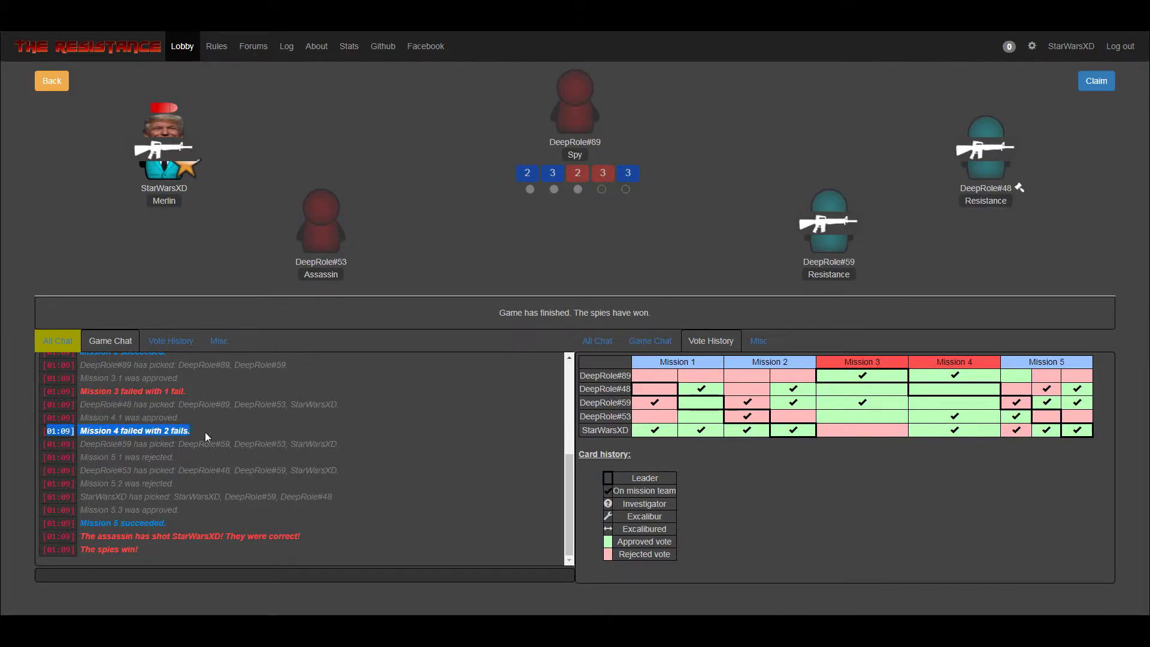
left_click(212, 438)
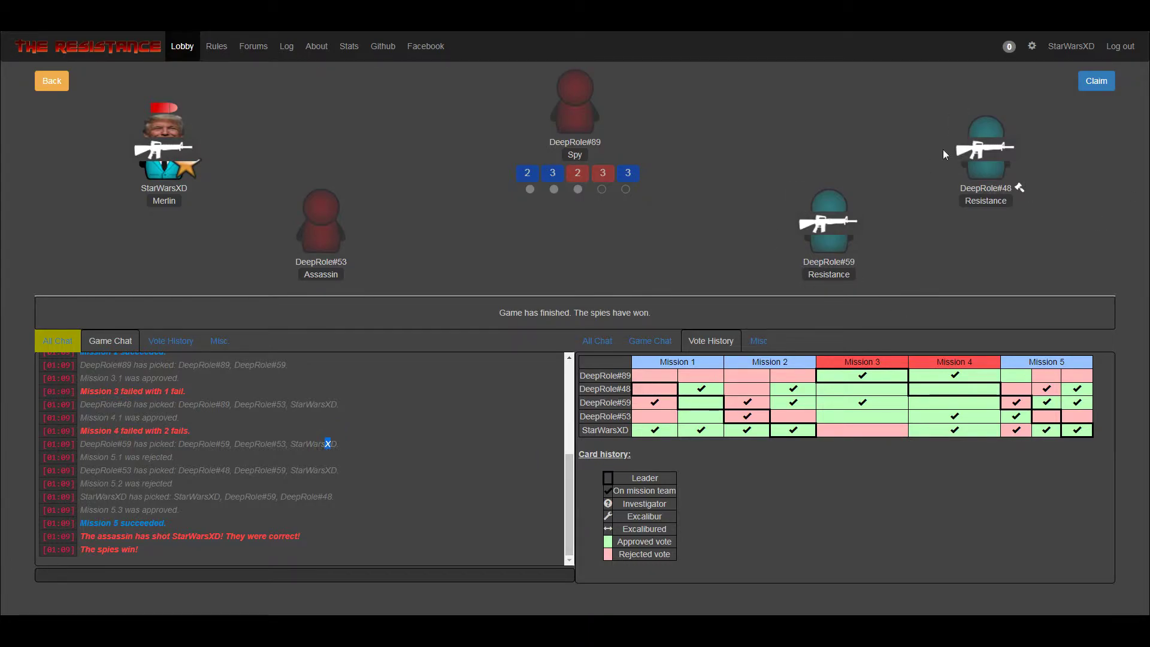